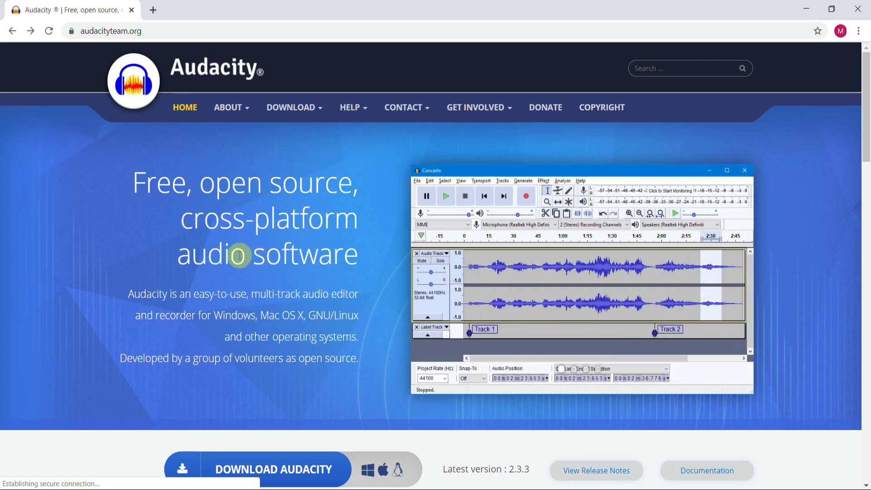
scroll(253, 253, down, 5)
scroll(273, 241, up, 5)
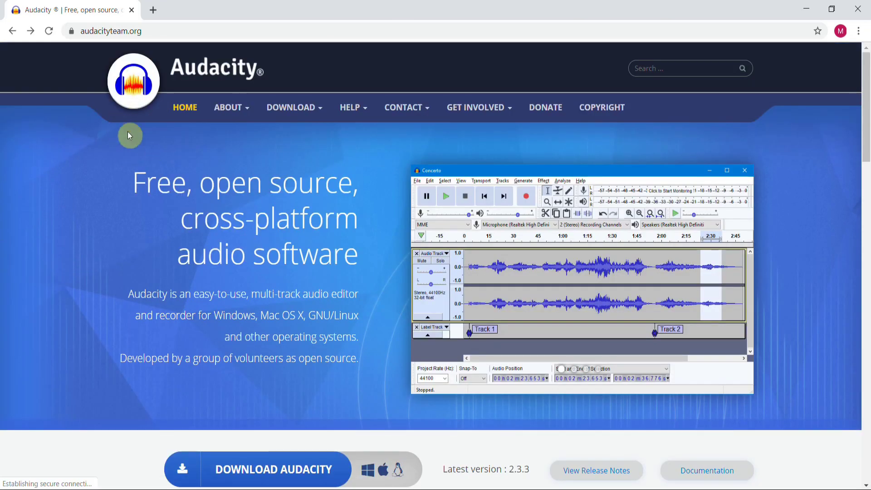
scroll(218, 242, down, 3)
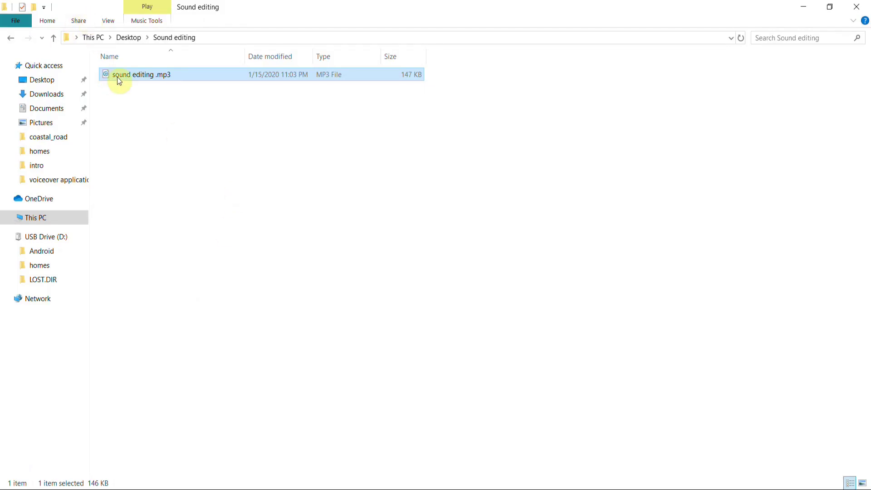
- Import "sound editing .mp3" from the Sound editing folder into Audacity as an audio track
drag(145, 83, 373, 236)
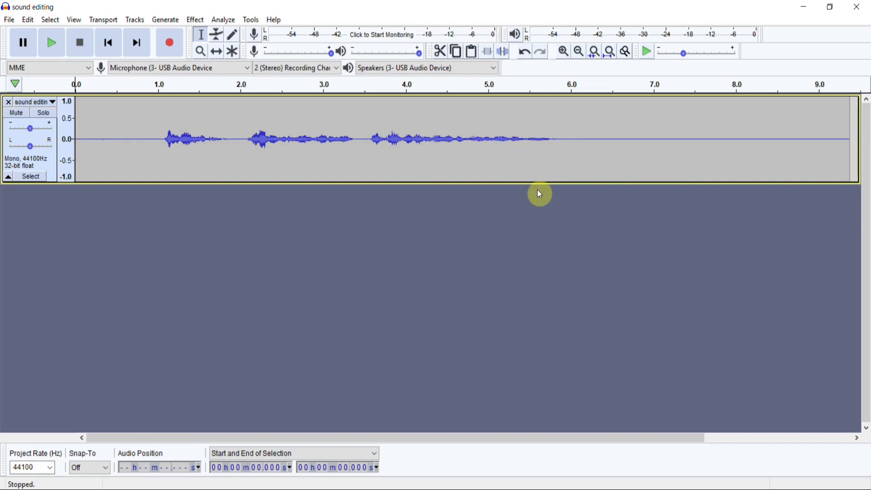
click(848, 137)
drag(840, 137, 567, 153)
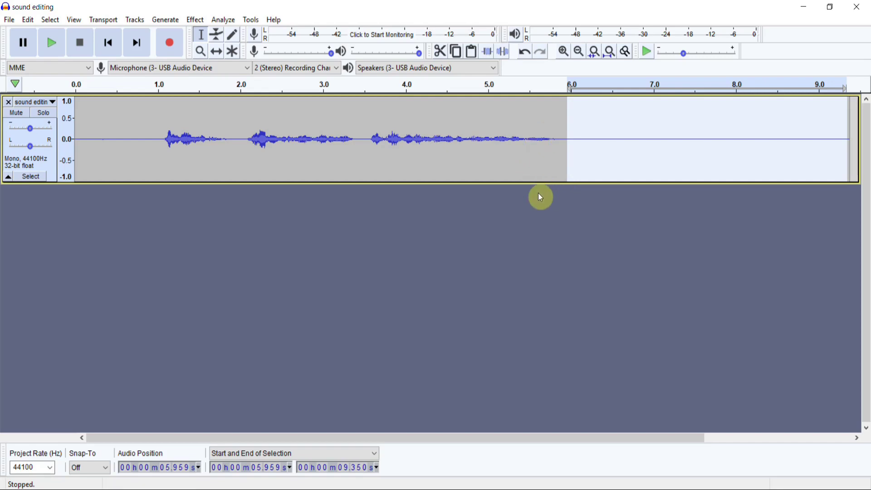
click(314, 141)
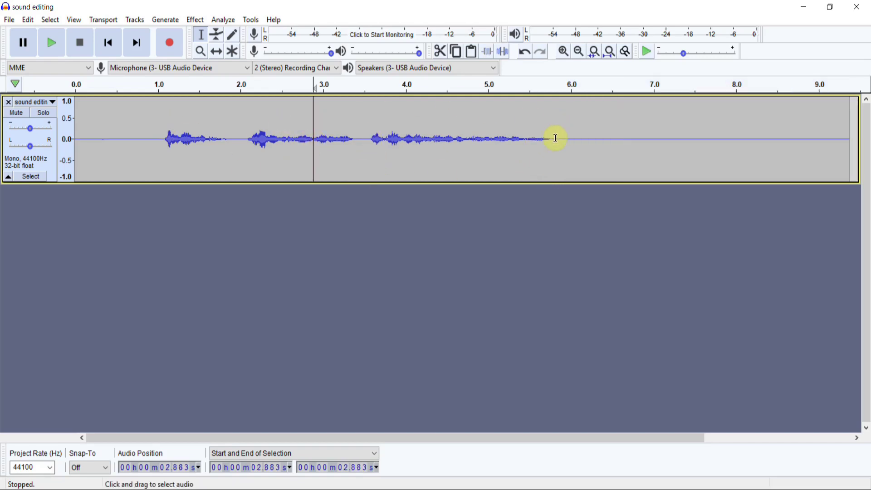
- Listen to the unedited voice recording from about 1 s and stop the playback
click(158, 127)
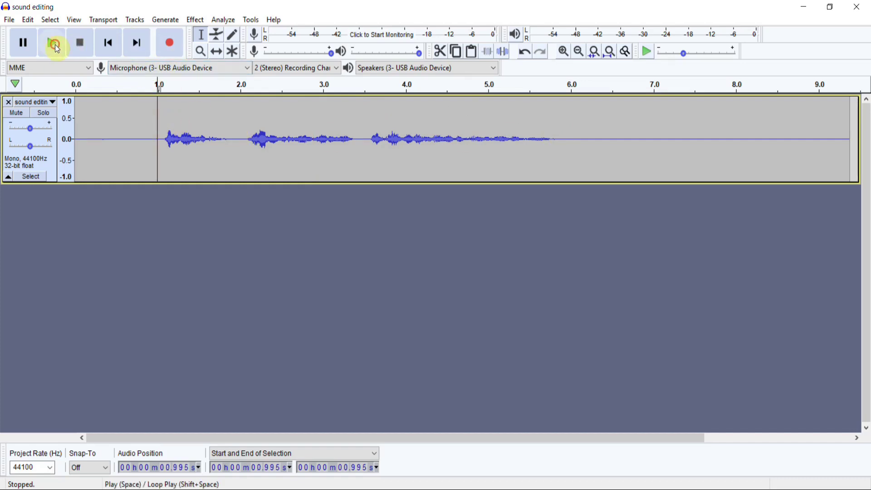
click(55, 44)
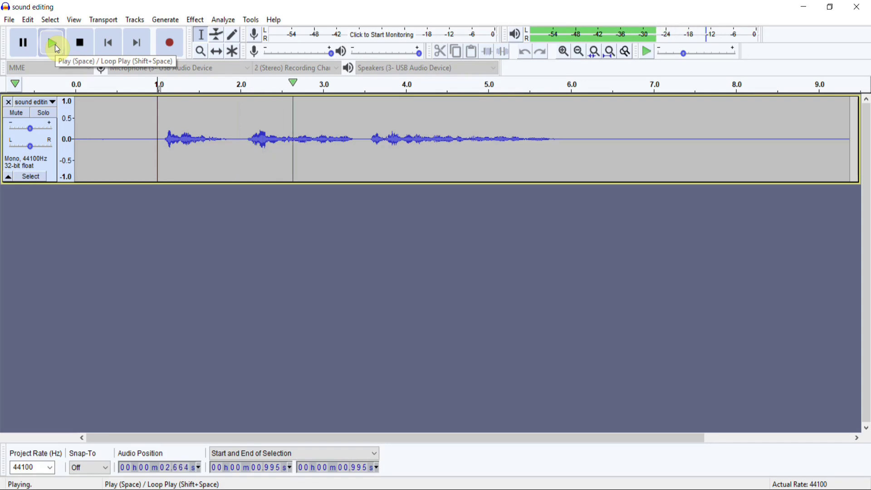
click(93, 50)
click(161, 128)
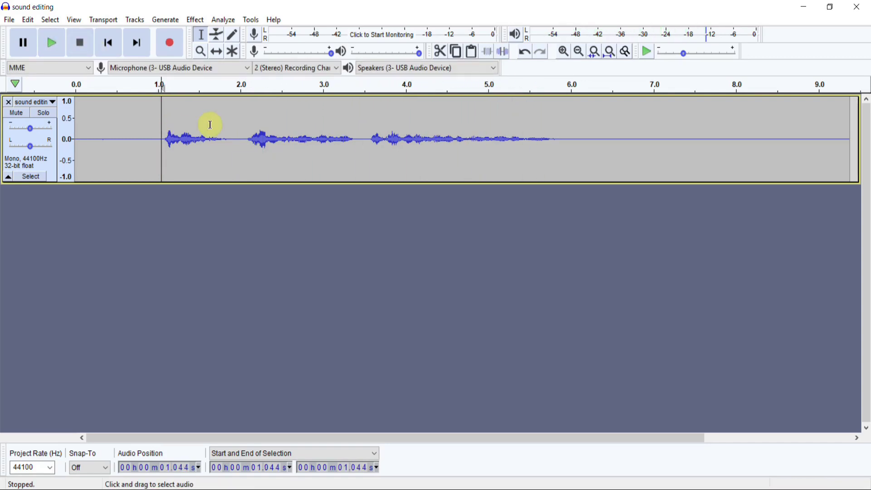
- Amplify the entire track by 13.273 dB to a new peak amplitude of 0.0 dB
key(ctrl+a)
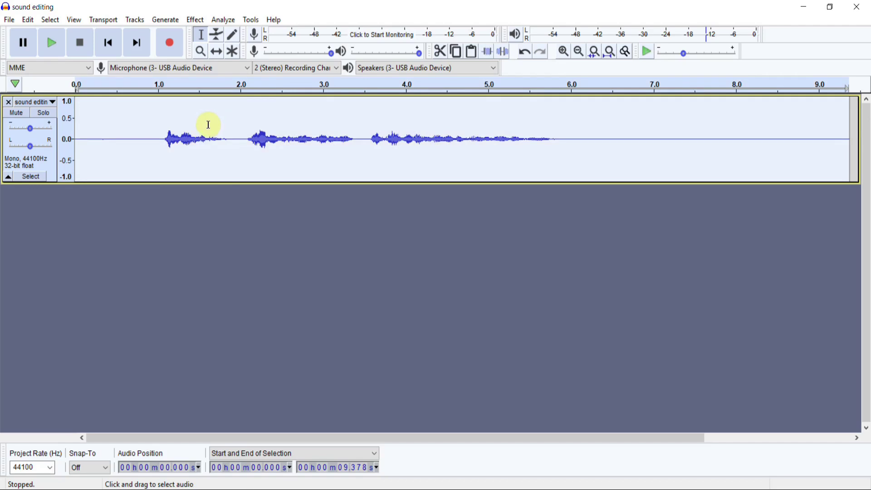
click(198, 21)
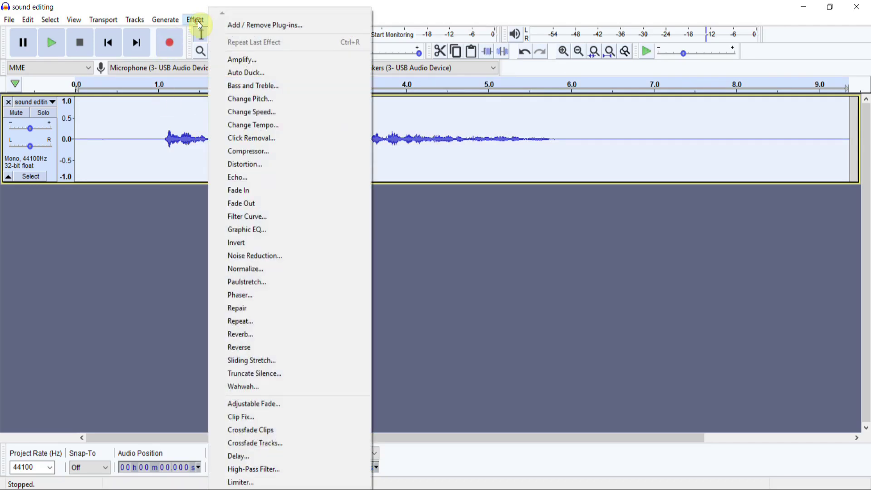
click(235, 59)
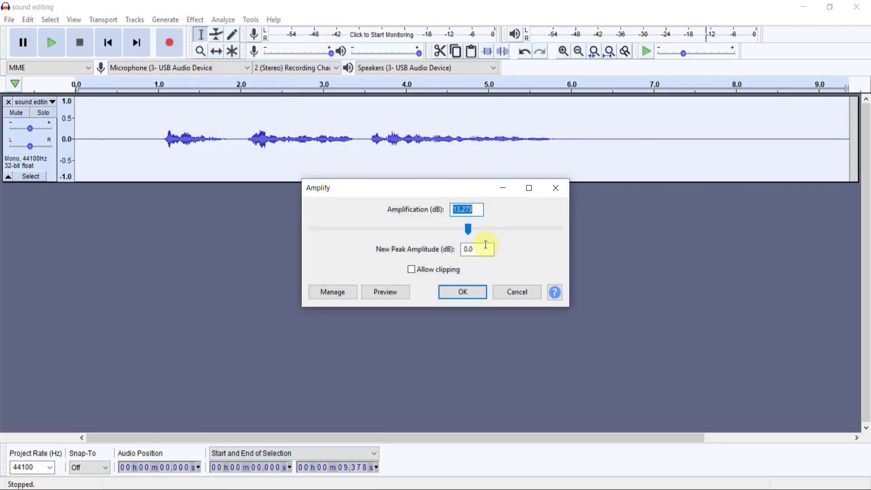
click(465, 293)
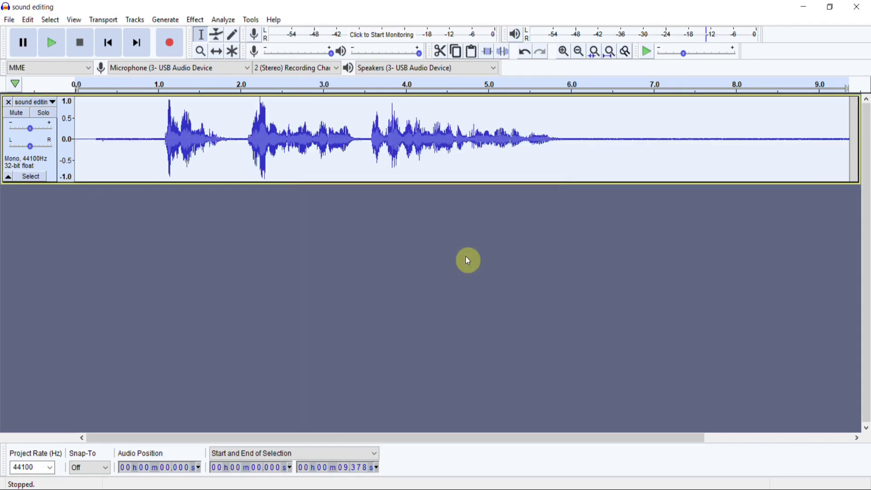
- Listen to the background noise after the speech and capture a noise profile from about 6.3 s to the end of the clip
click(566, 138)
click(52, 43)
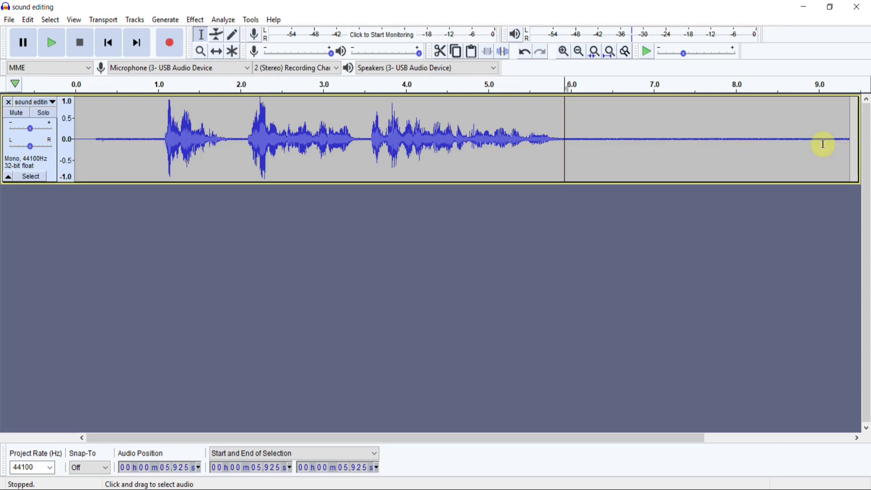
drag(848, 135, 598, 135)
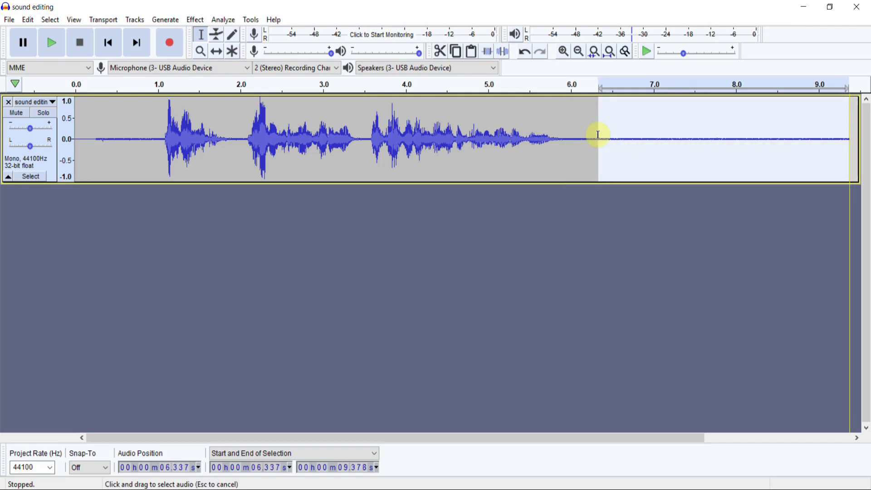
click(195, 21)
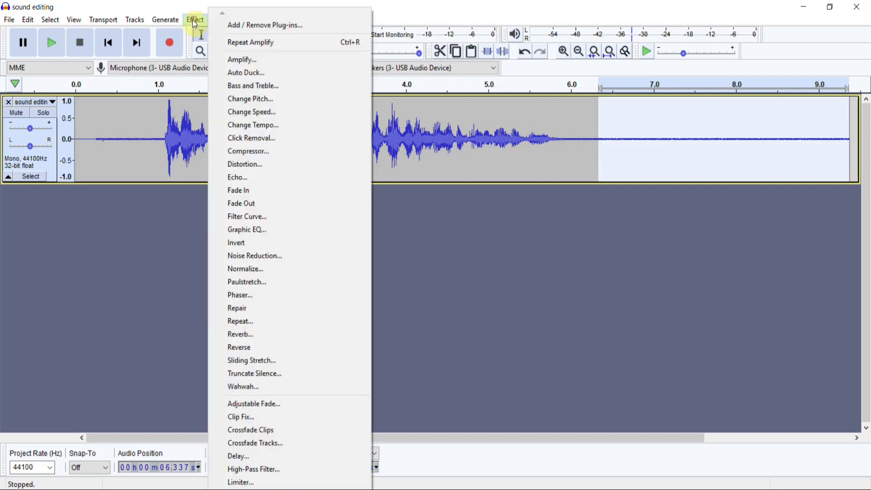
click(288, 258)
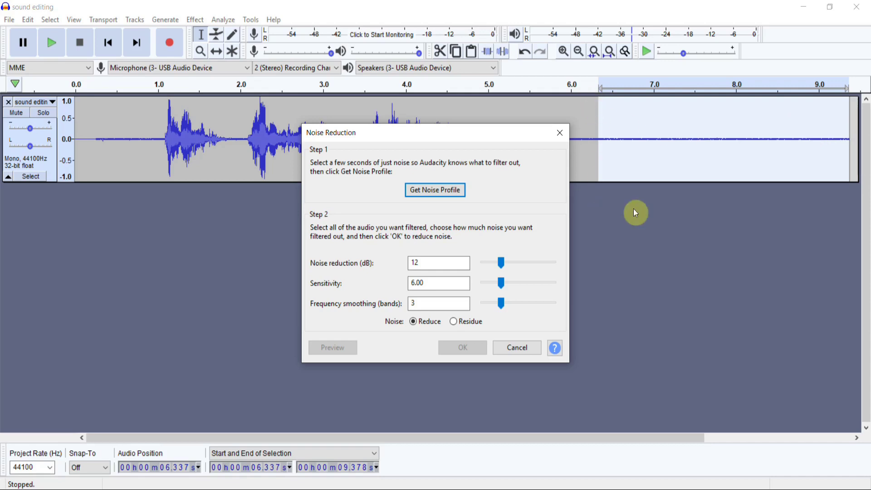
click(454, 190)
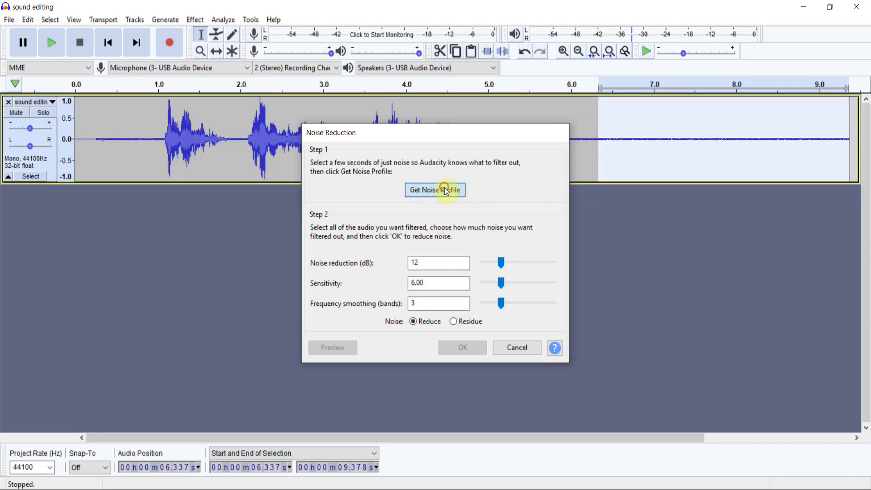
- Apply Noise Reduction to the entire track at 12 dB, sensitivity 6.00 and frequency smoothing 3, and repeat the effect once
key(ctrl+a)
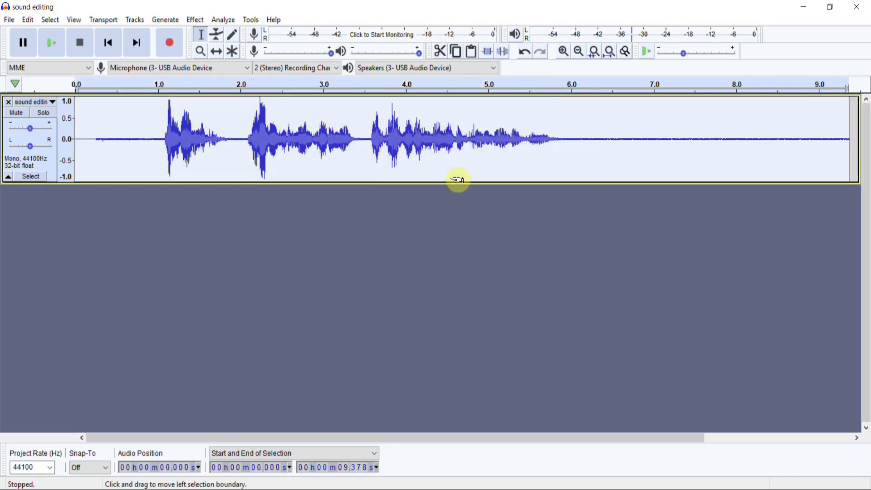
click(194, 22)
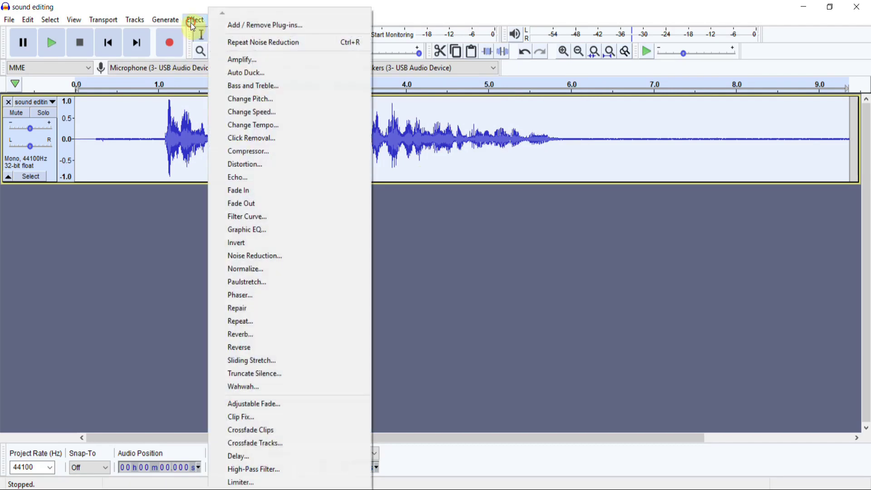
click(266, 255)
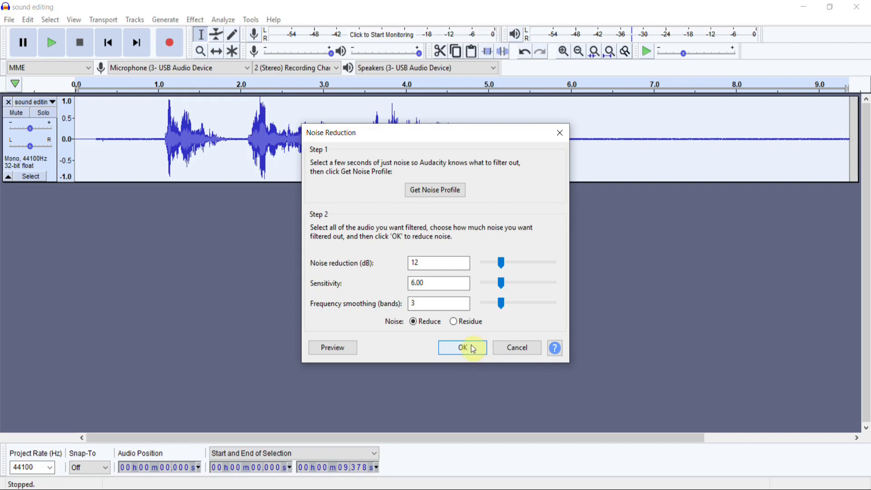
click(459, 347)
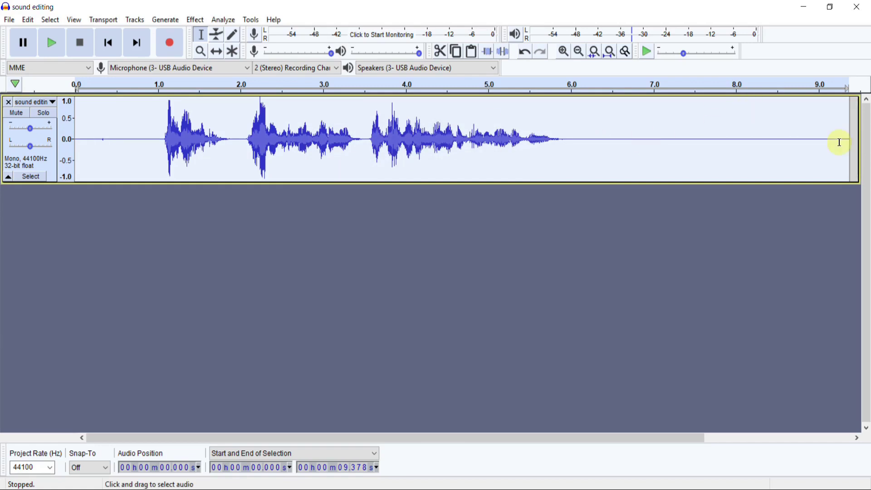
click(195, 19)
click(292, 43)
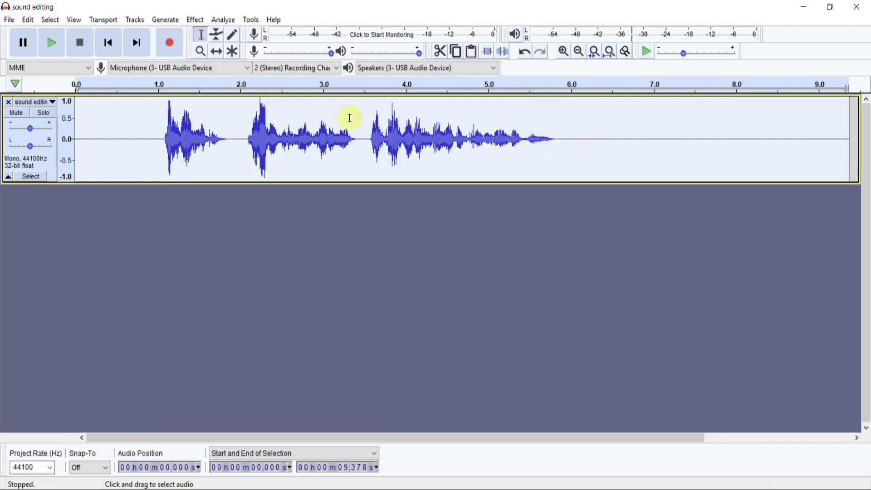
- Apply a Soft Limit limiter to the entire track, limiting to -3.00 dB with a 10.00 ms hold and no make-up gain
click(197, 20)
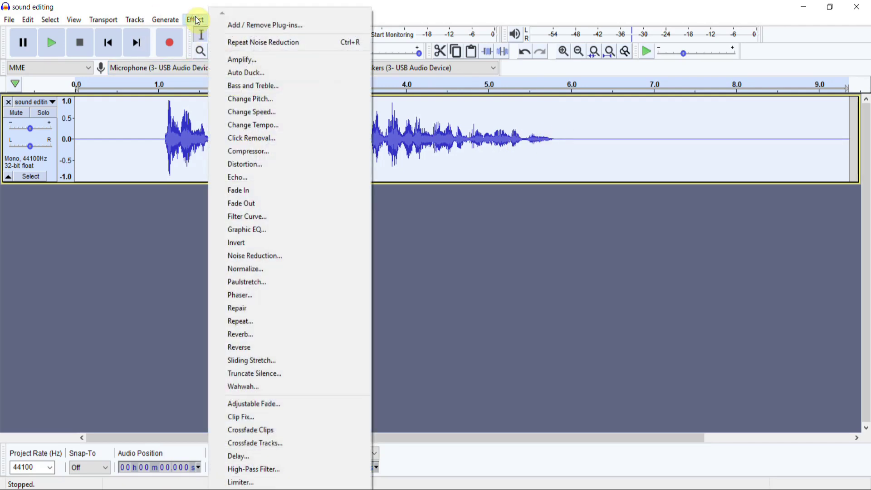
click(241, 482)
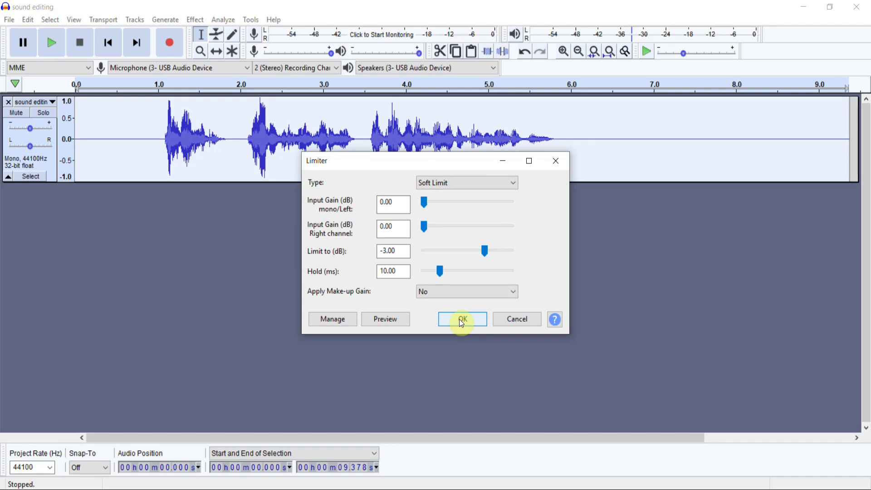
click(389, 251)
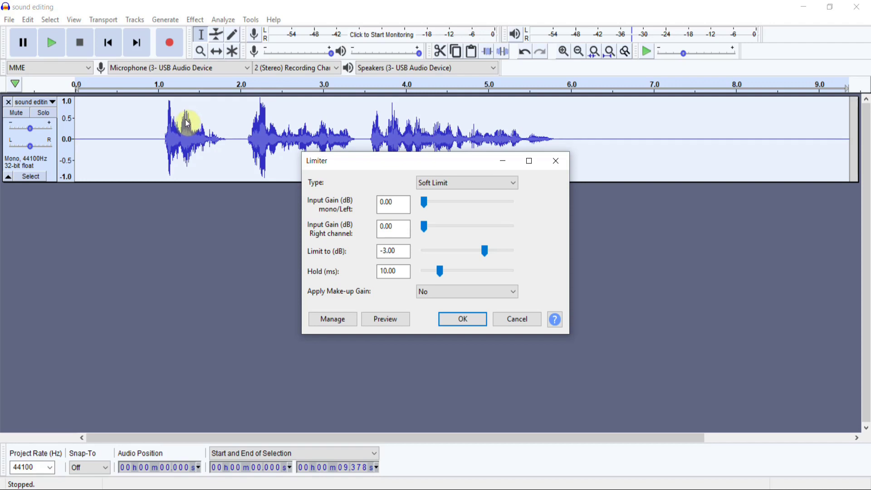
click(461, 320)
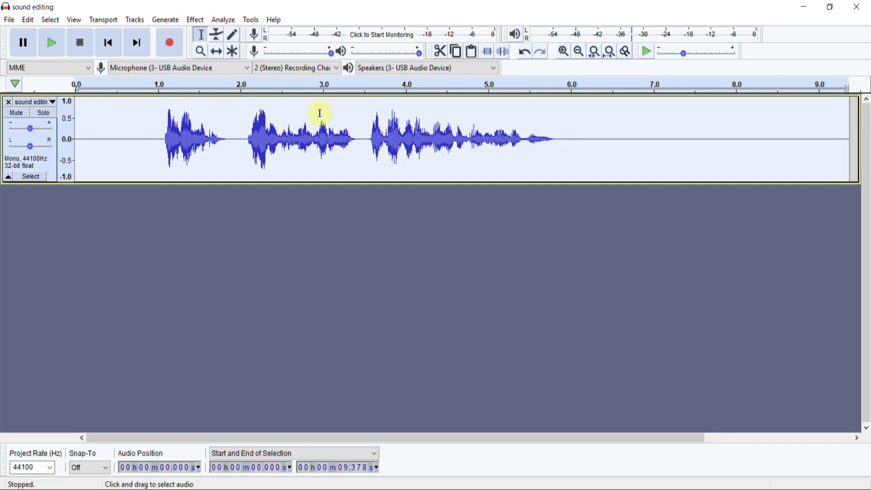
- Amplify the limited track by 3.001 dB to a new peak amplitude of 0.0 dB
click(195, 20)
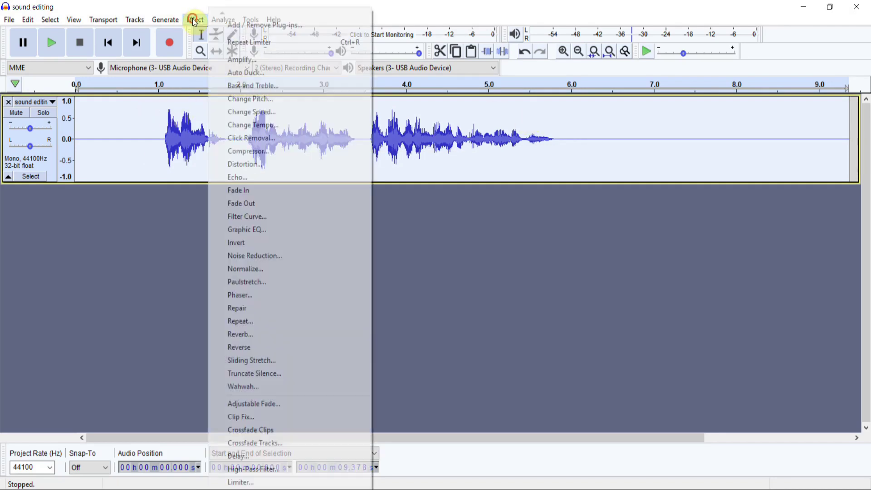
click(239, 60)
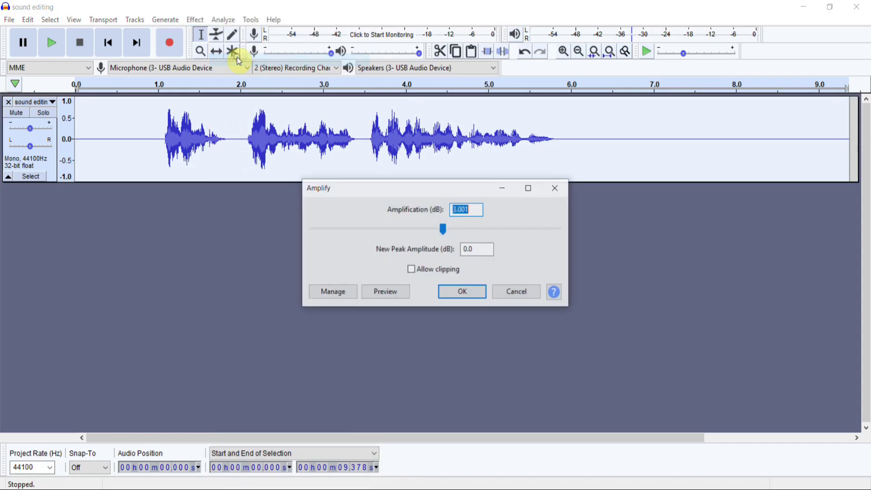
click(462, 292)
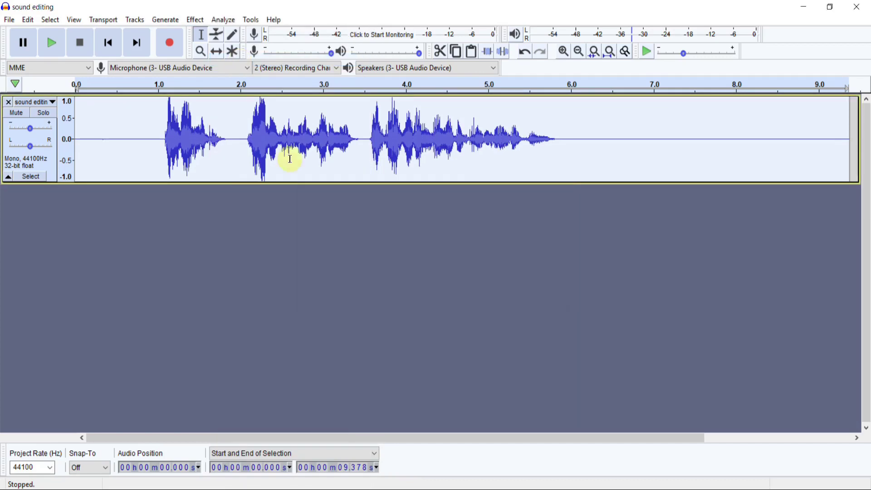
- Listen to the processed voice recording from about 1 s and stop the playback
click(161, 139)
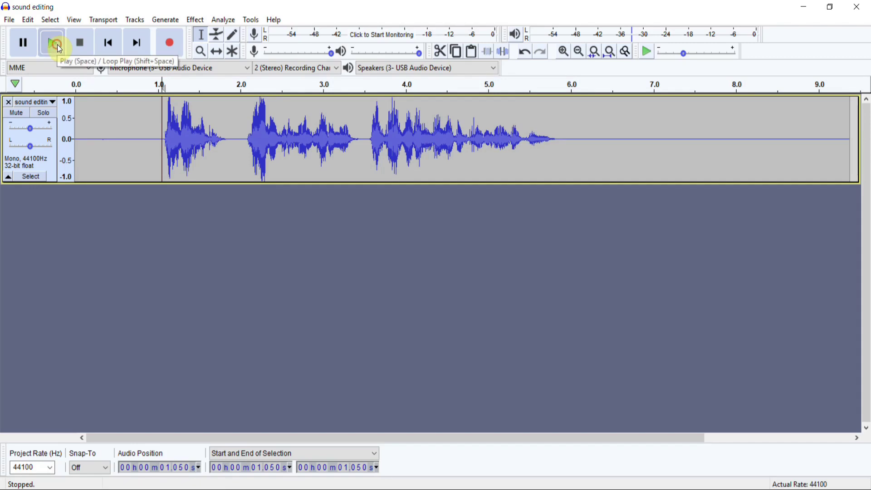
click(58, 44)
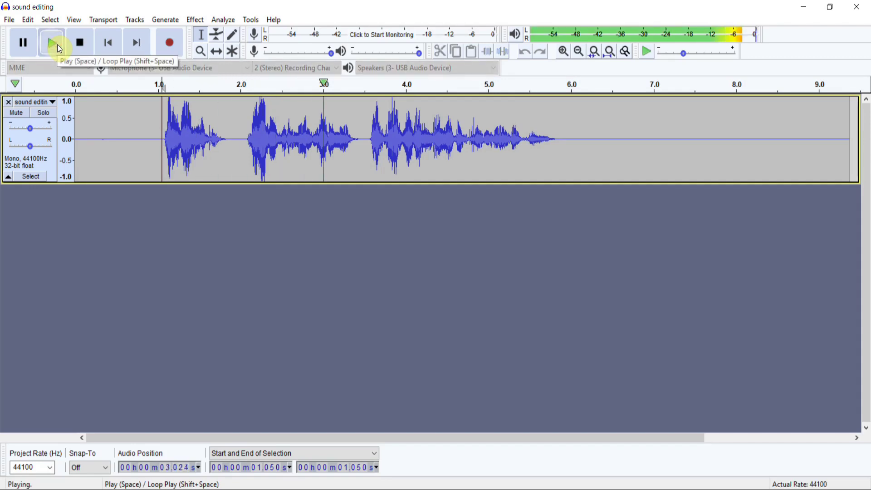
click(81, 46)
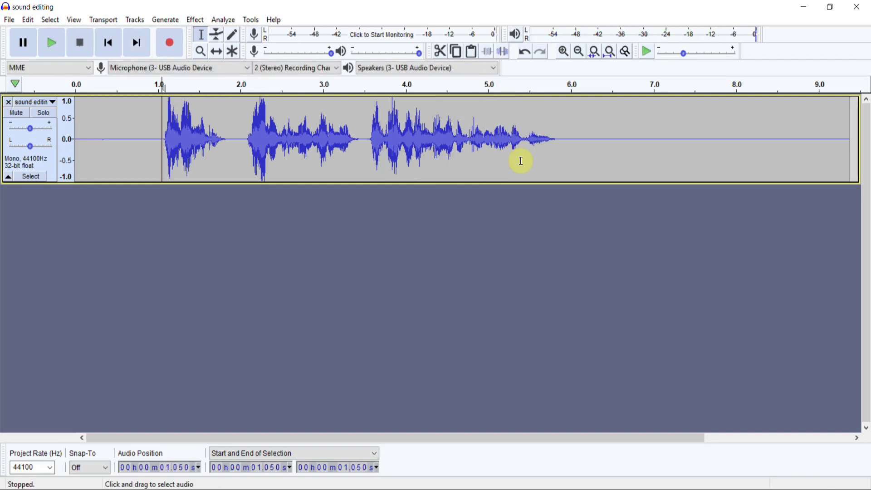
- Amplify the quieter end of the speech, from about 4.6 to 5.9 s, by 5.926 dB
click(557, 134)
drag(563, 136, 455, 132)
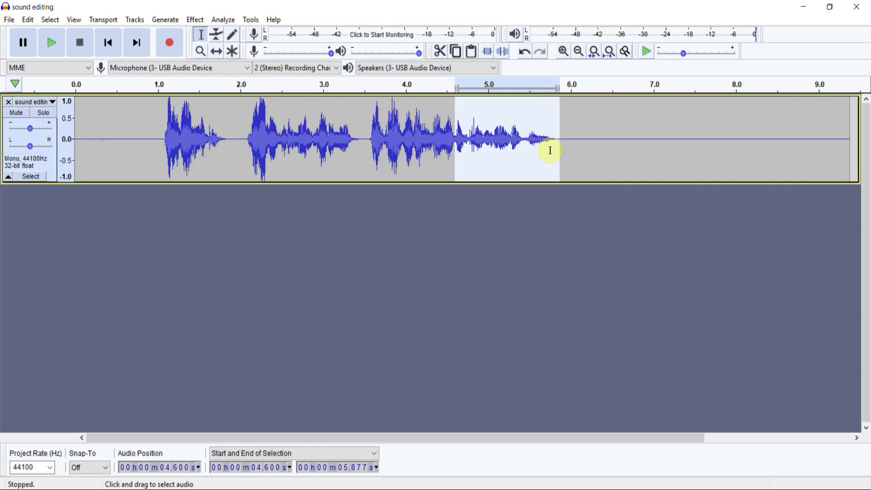
click(196, 19)
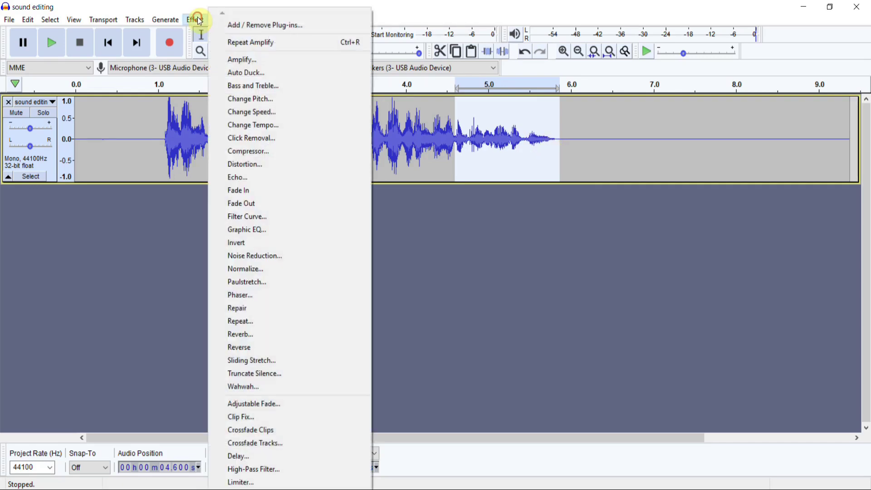
click(245, 60)
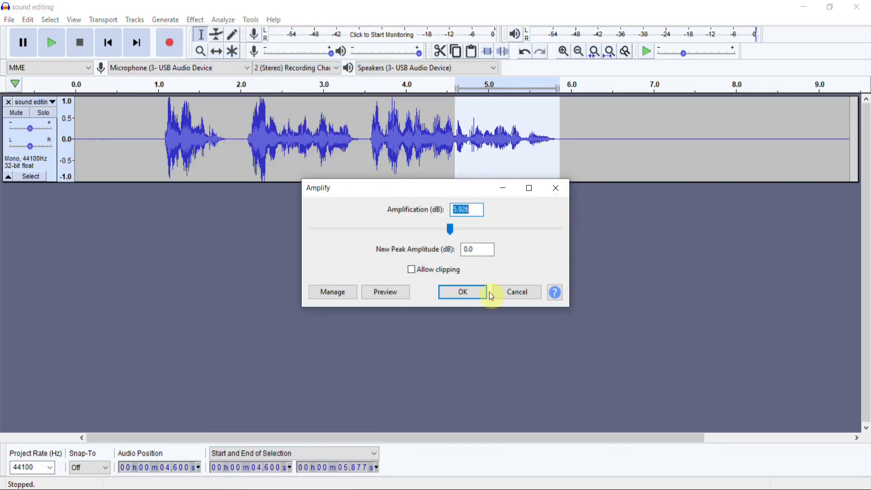
click(464, 289)
- Play the track from about 1 s to check the boosted ending of the speech
click(166, 154)
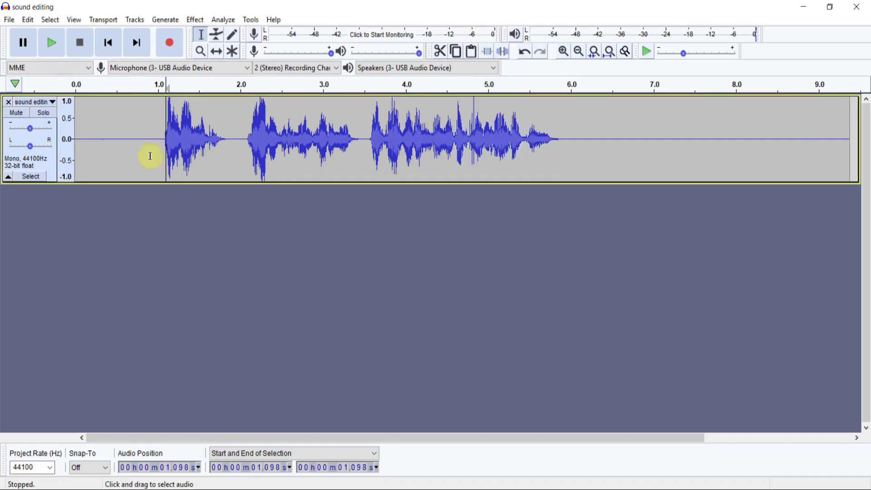
click(159, 134)
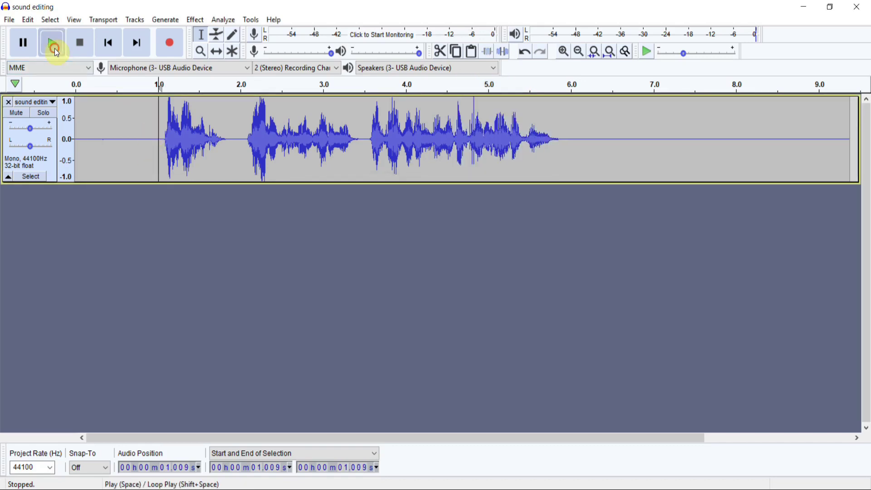
click(53, 45)
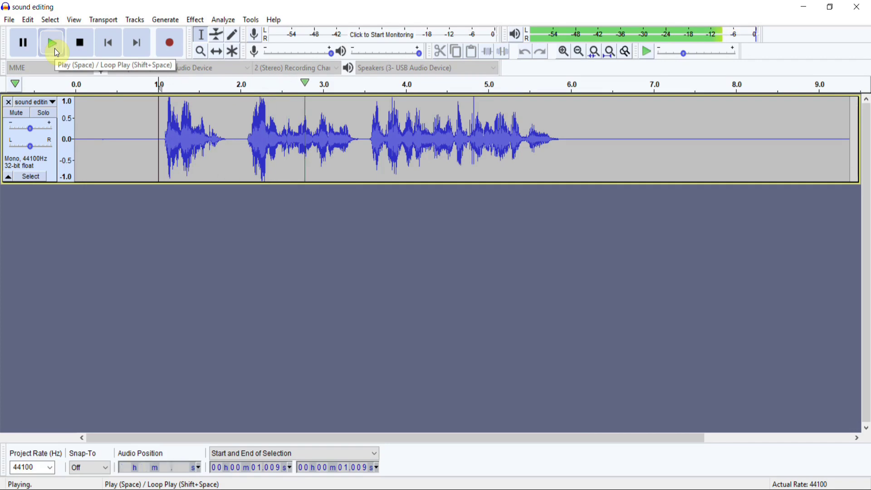